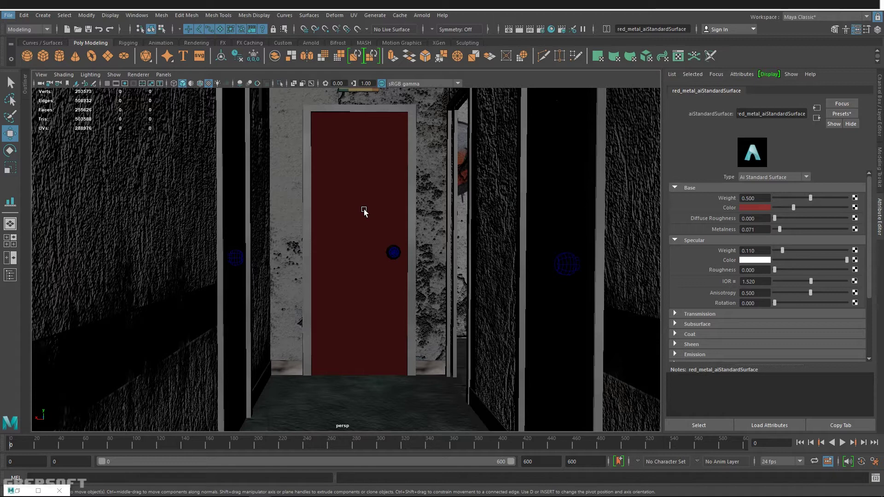
Step: Select hallway_door1 in the viewport to inspect its maroon metal material
left_click(359, 194)
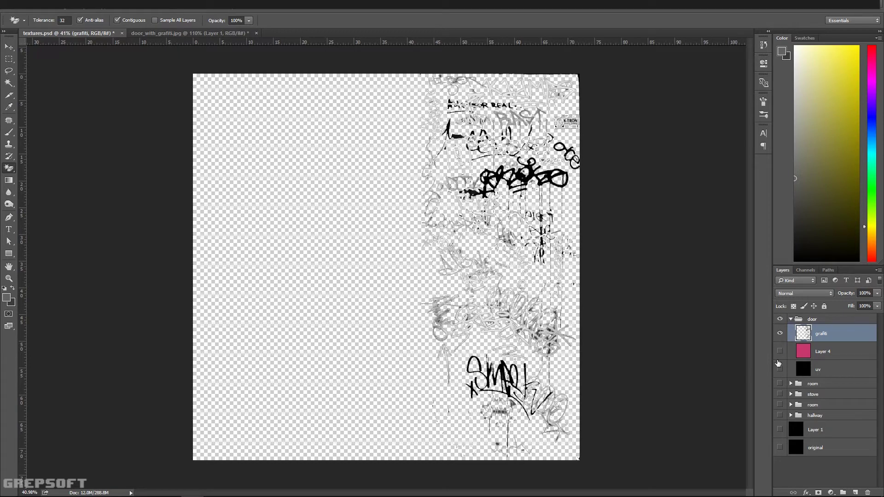
Step: Preview Layer 4's pink fill under the graffiti, then hide it to leave transparency
left_click(779, 352)
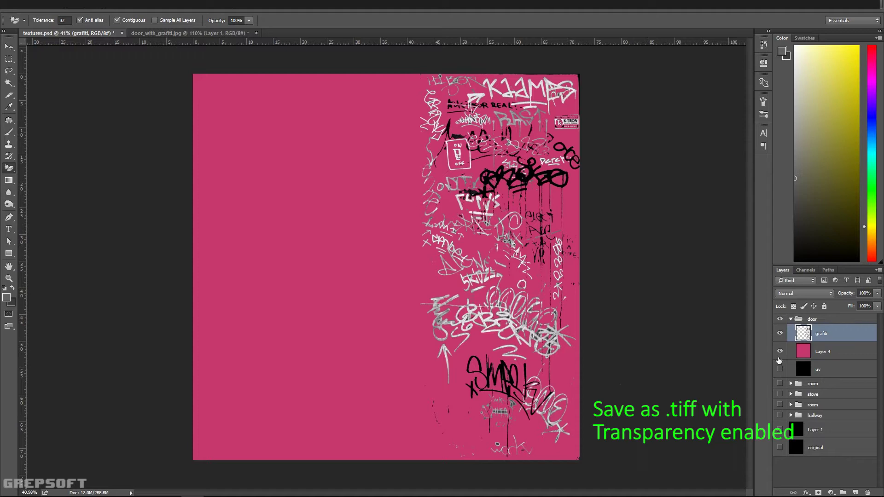
left_click(780, 353)
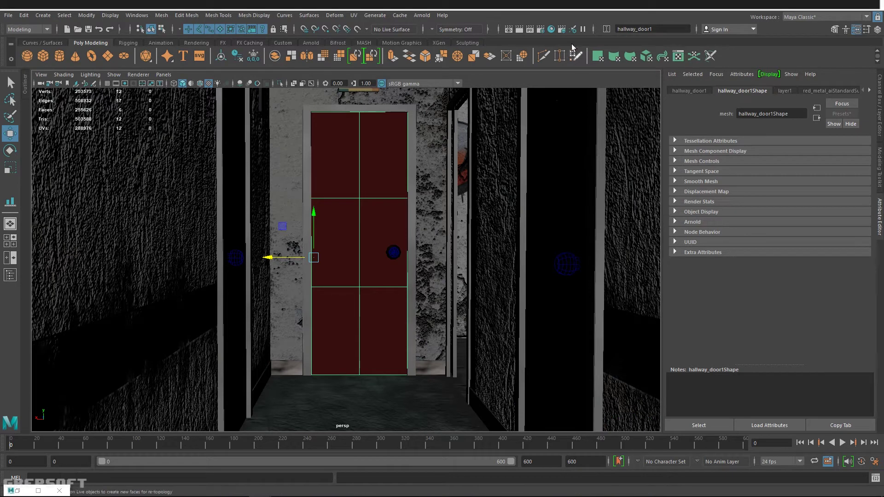
Step: Open Hypershade with primary attributes only and collapse the red metal shader node
left_click(551, 29)
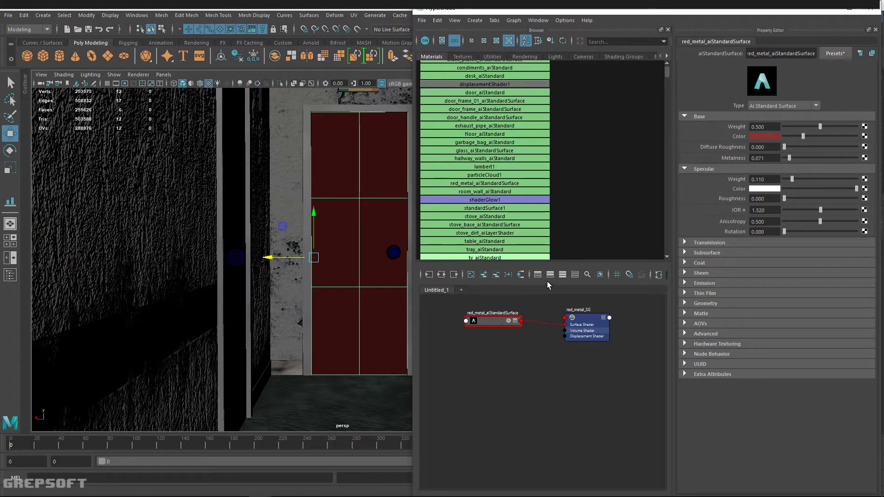
left_click(562, 275)
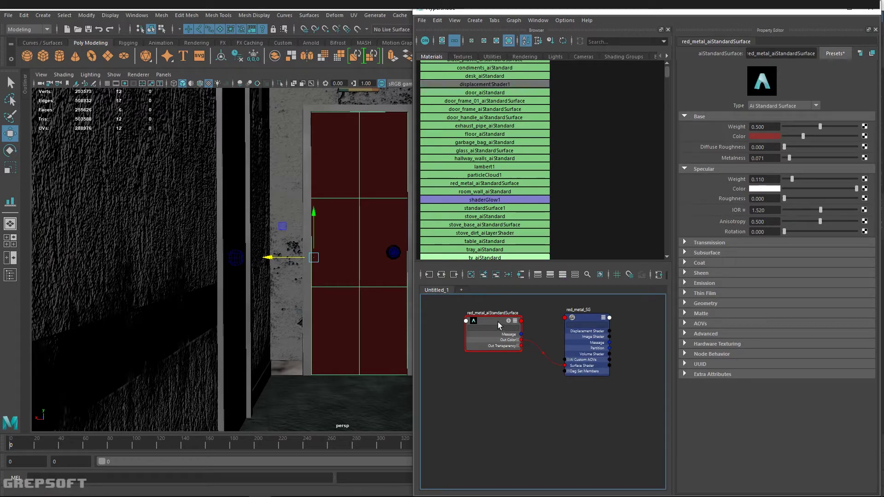
key("1")
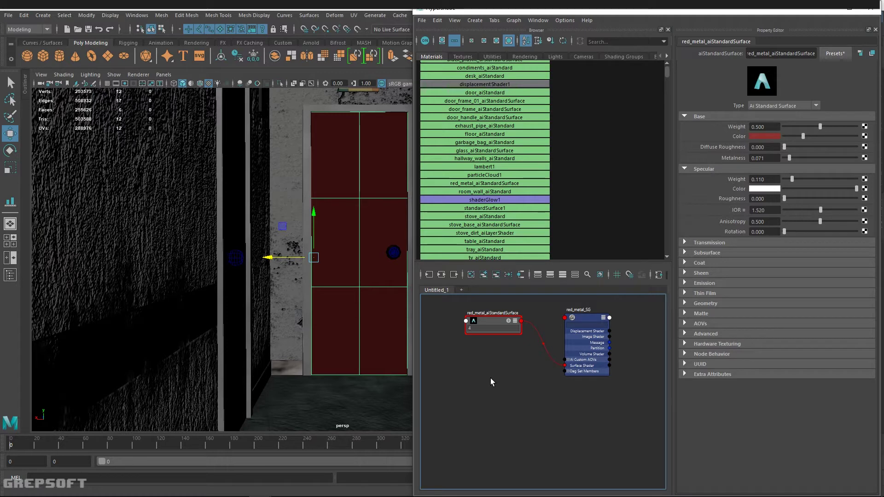
Step: Make room in the graph and start a new-node search, clearing the mistyped 'aifl'
scroll(456, 389, "down", 3)
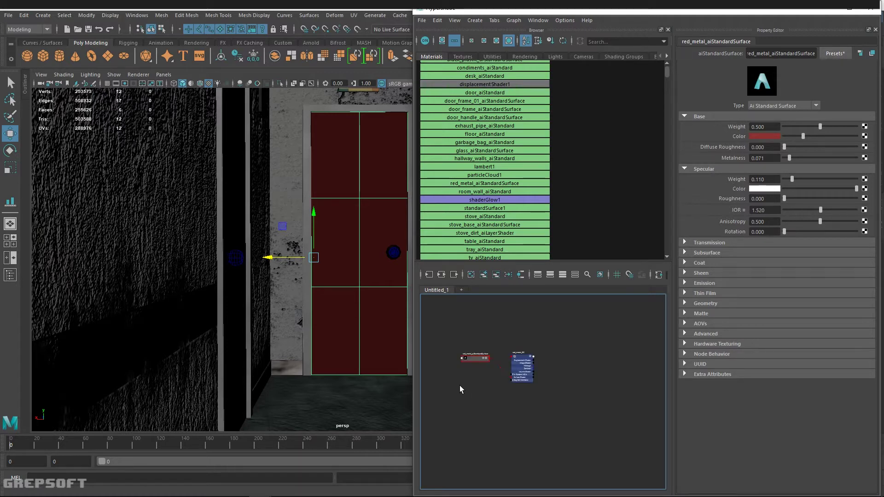
middle_click_drag(460, 389, 513, 383, "alt")
key("Tab")
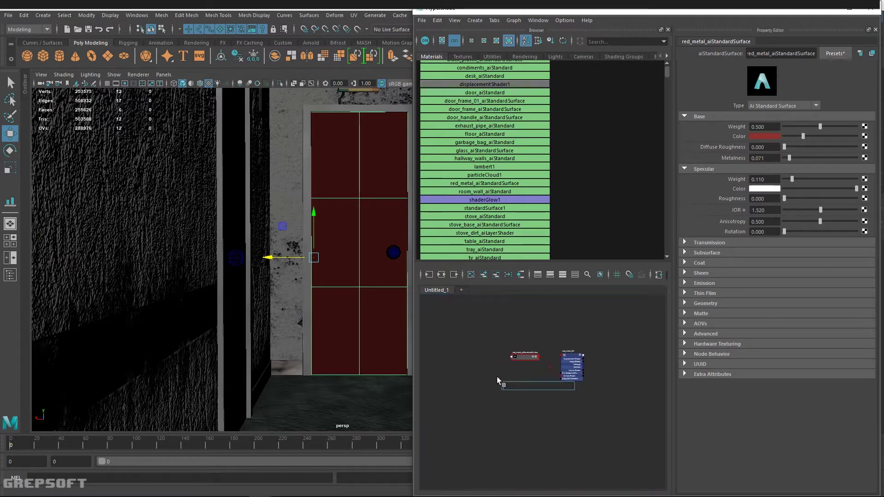
type("aifl")
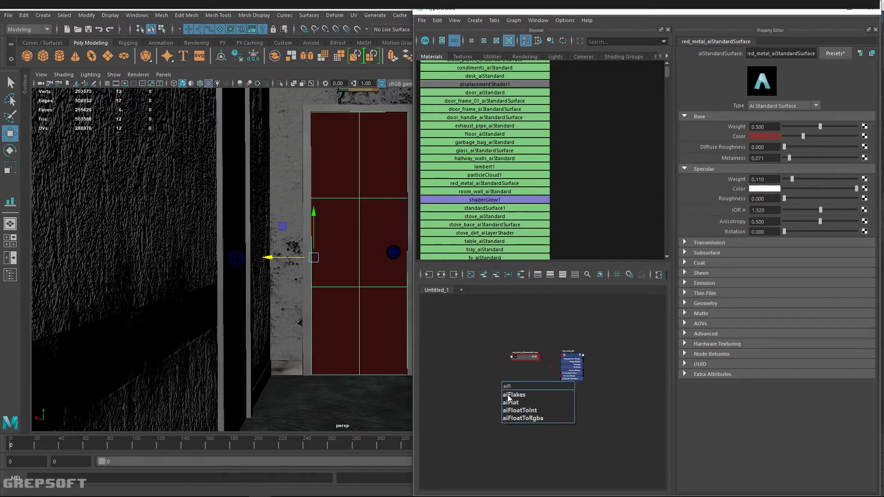
key("BackSpace")
key("BackSpace")
key("BackSpace")
key("BackSpace")
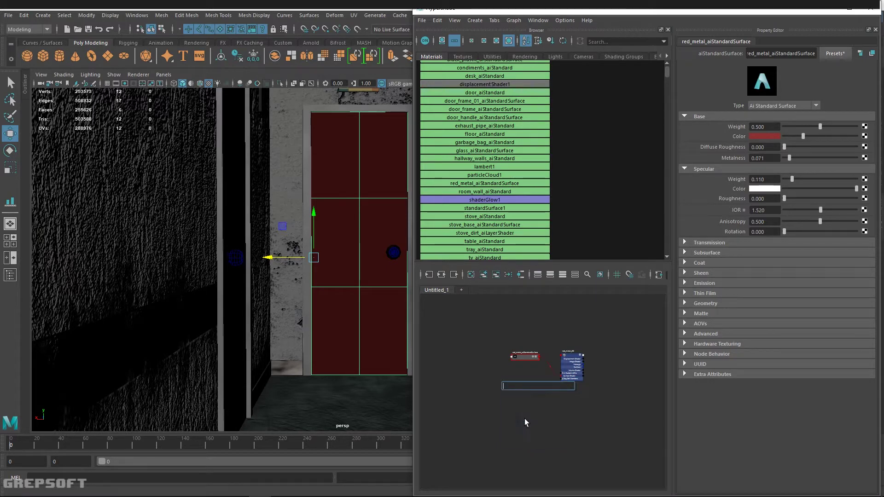
Step: Add a file texture node loading door_graffiti.tif via the 'file' search
type("file")
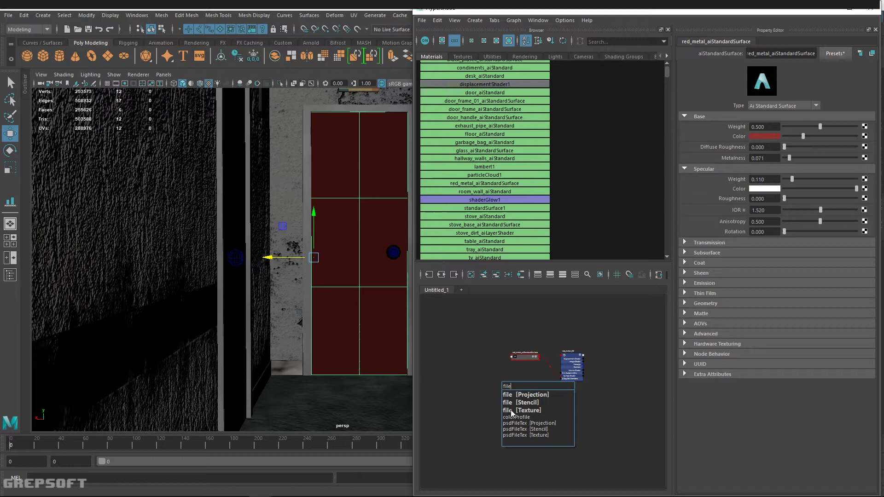
left_click(510, 410)
scroll(538, 383, "up", 2)
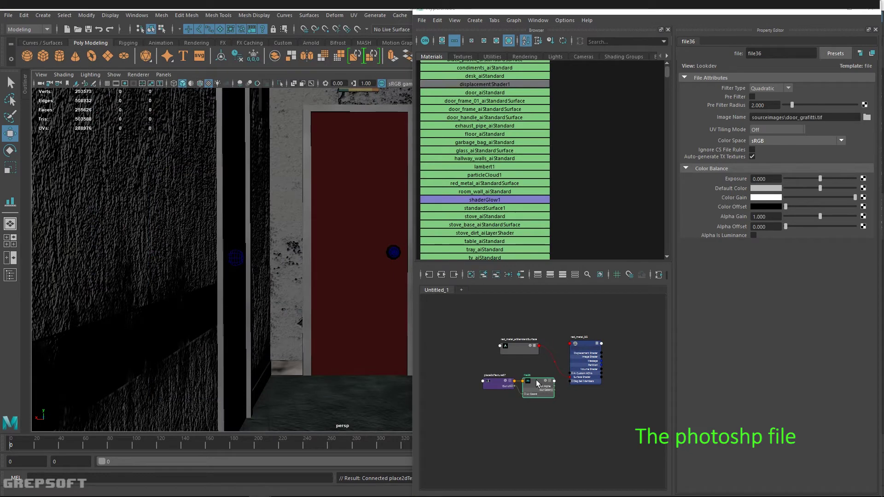
Step: Arrange file36 and place2dTexture57 neatly beside the red metal shader nodes
left_click_drag(536, 379, 547, 398)
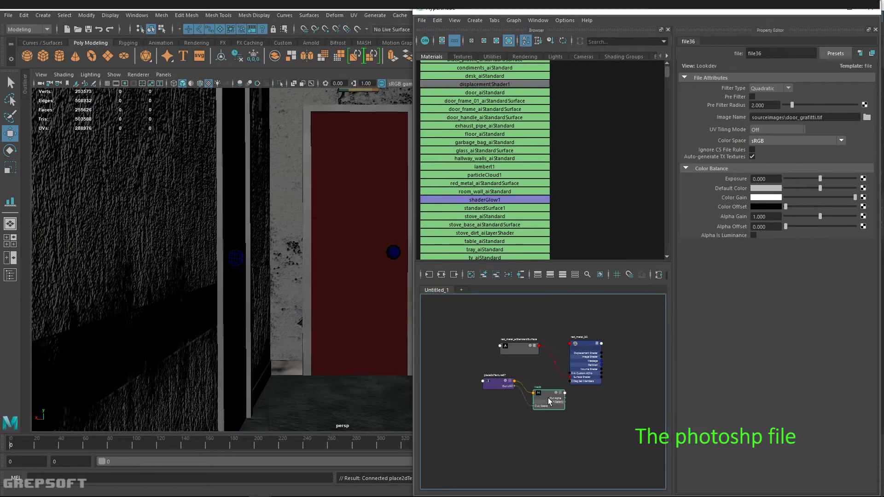
left_click_drag(495, 383, 499, 409)
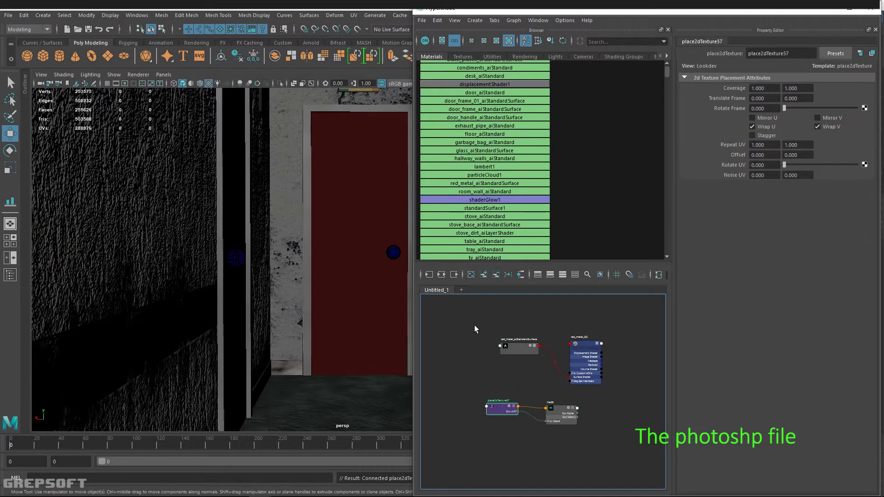
left_click_drag(474, 325, 615, 450)
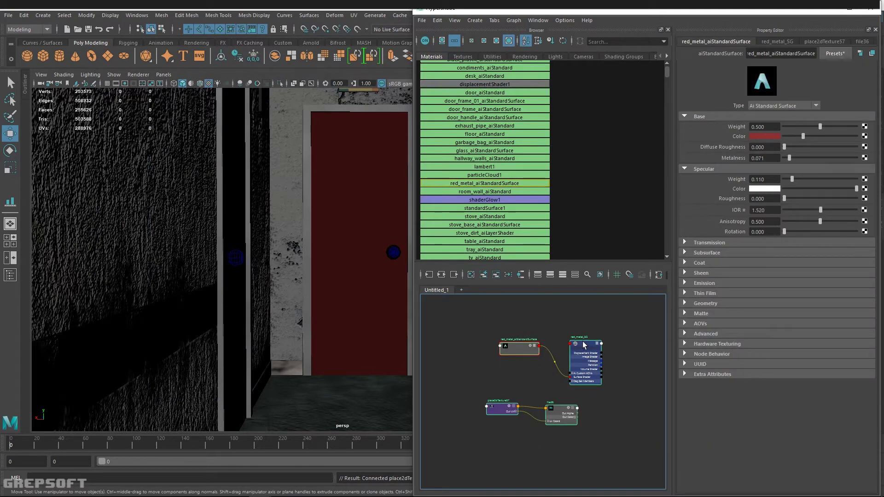
left_click_drag(582, 344, 535, 341)
left_click(587, 355)
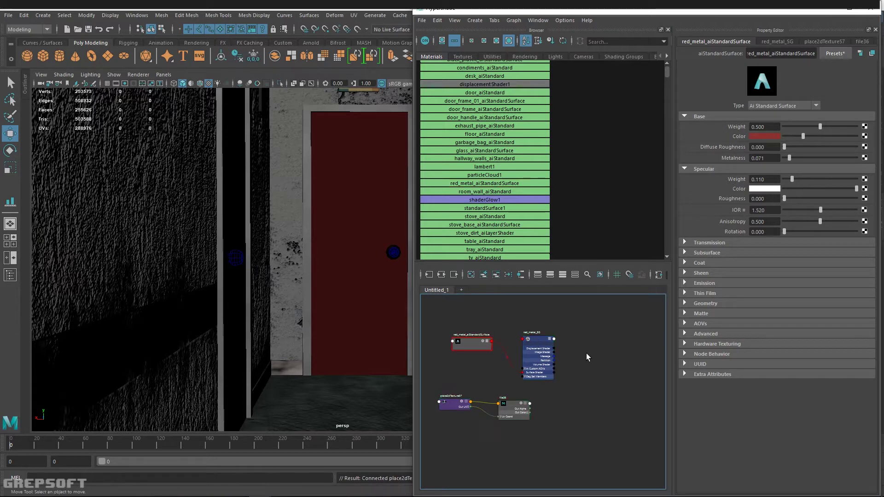
Step: Create aiLayerShader1 from the 'aila' node search and enable its Layer 2
key("Tab")
type("aila")
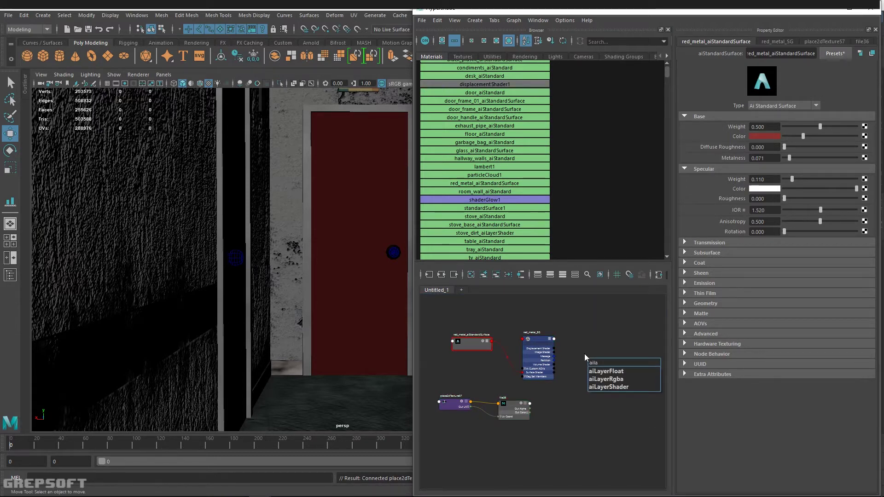
left_click(598, 388)
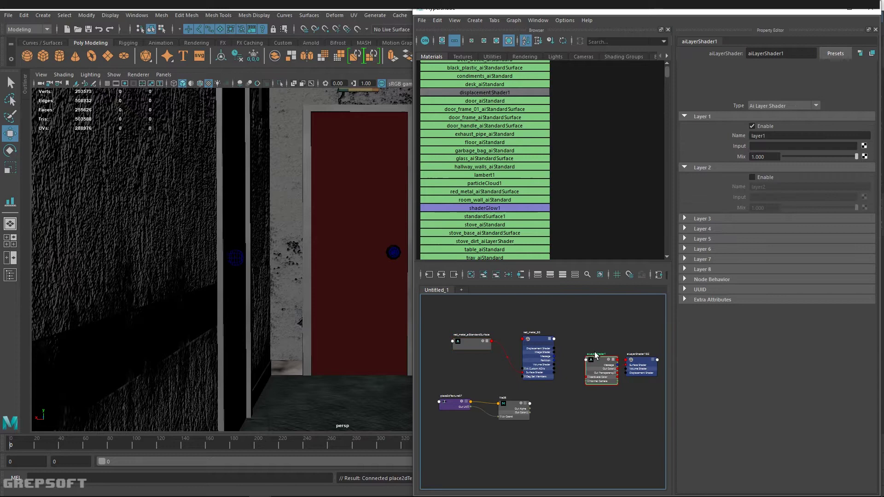
left_click(766, 176)
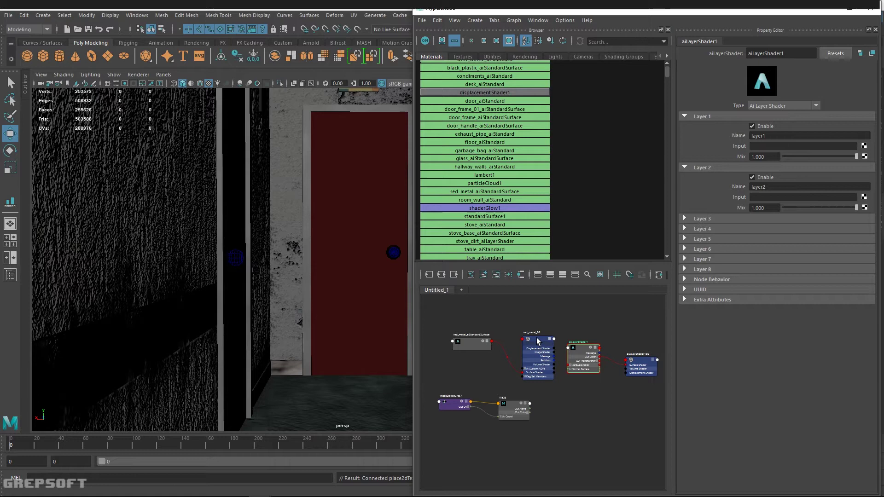
Step: Plug red_metal_aiStandardSurface into Layer 1 Input and file36 into Layer 2 Input
left_click(472, 343)
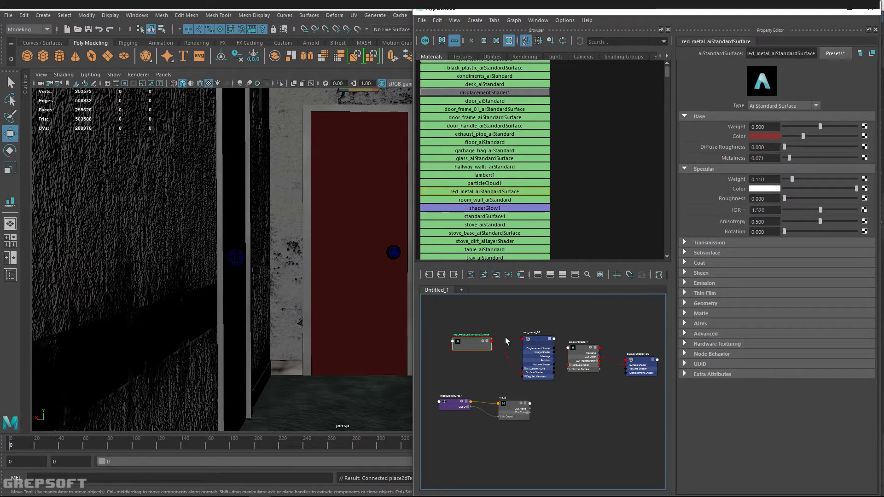
left_click(584, 352)
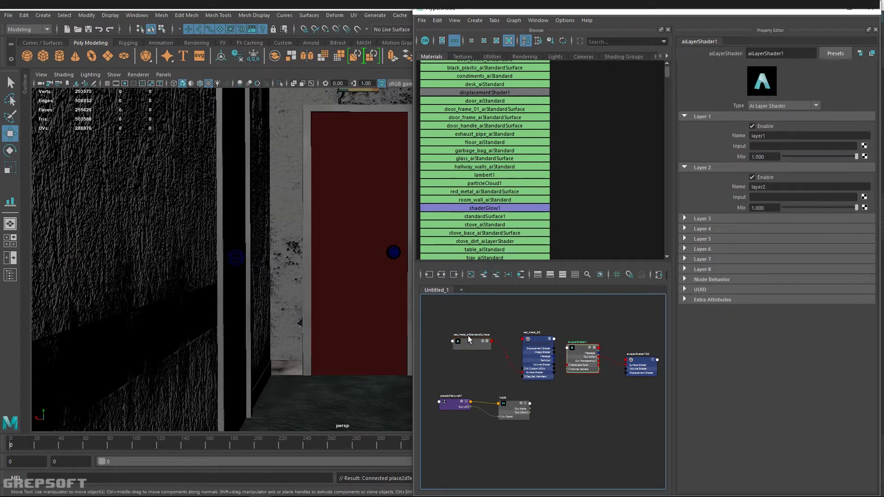
middle_click_drag(477, 343, 745, 140)
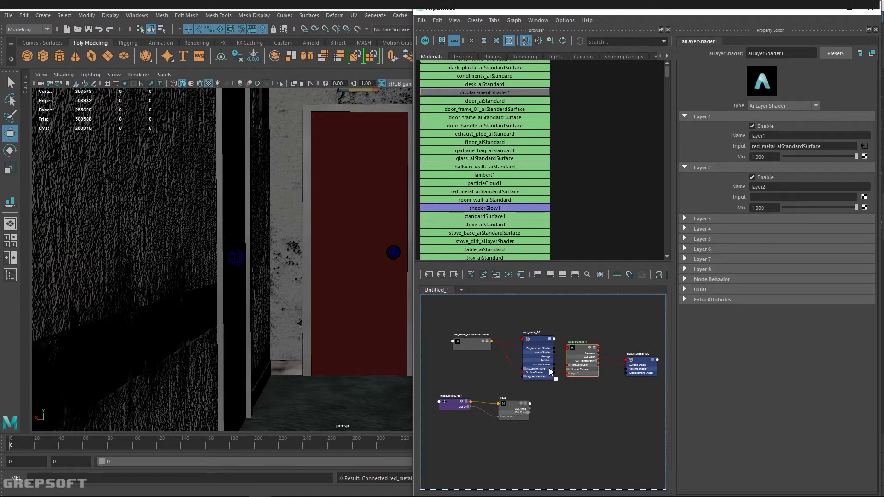
middle_click_drag(519, 406, 729, 197)
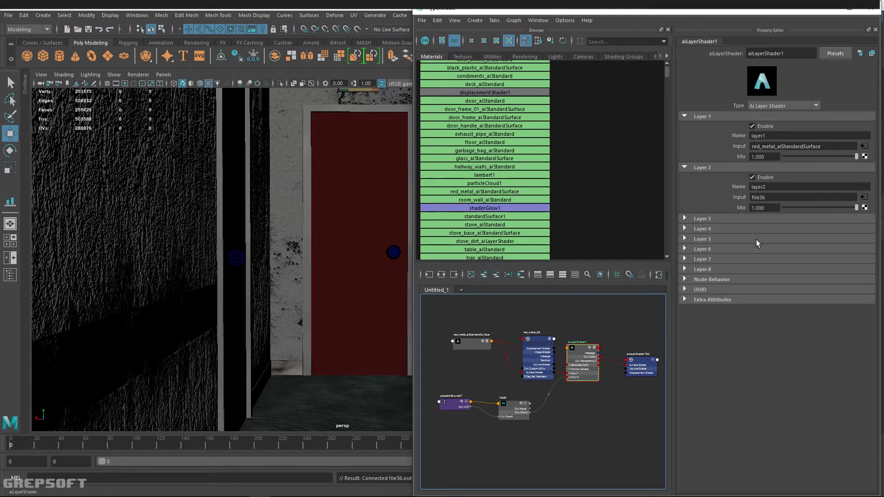
Step: Assign aiLayerShader1 to the selected hallway door
left_click_drag(578, 350, 582, 351)
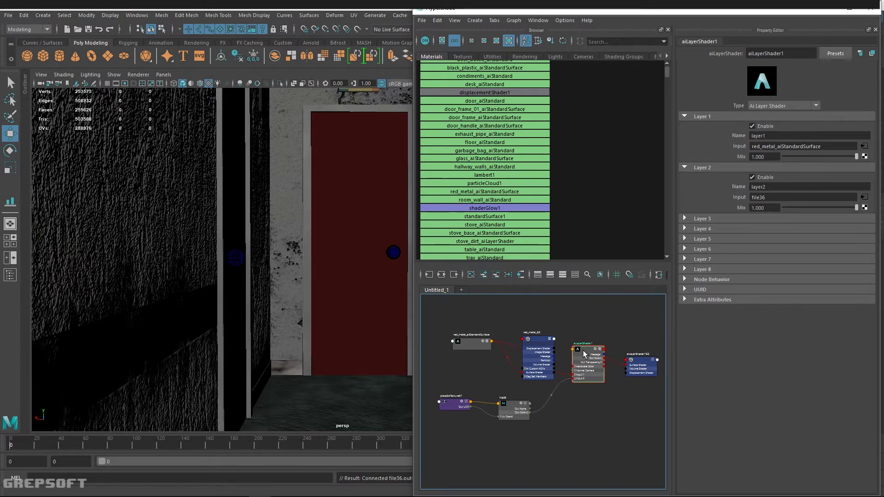
left_click(391, 251)
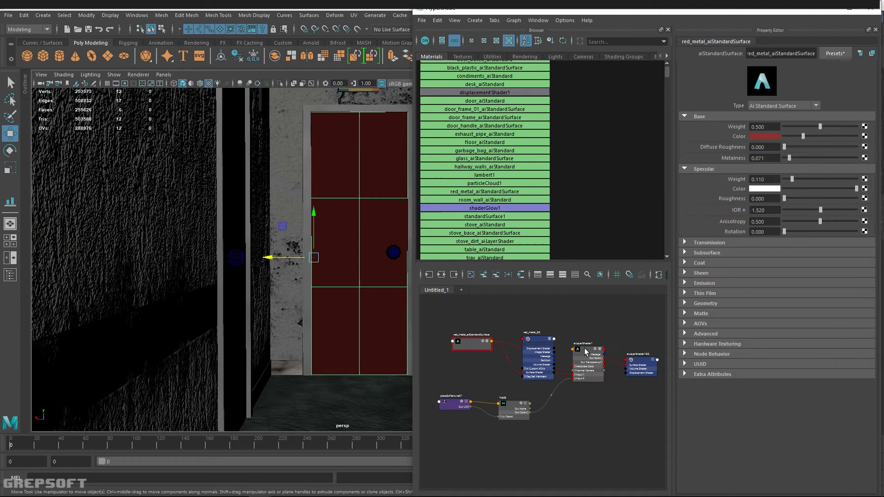
right_click_drag(585, 352, 595, 405)
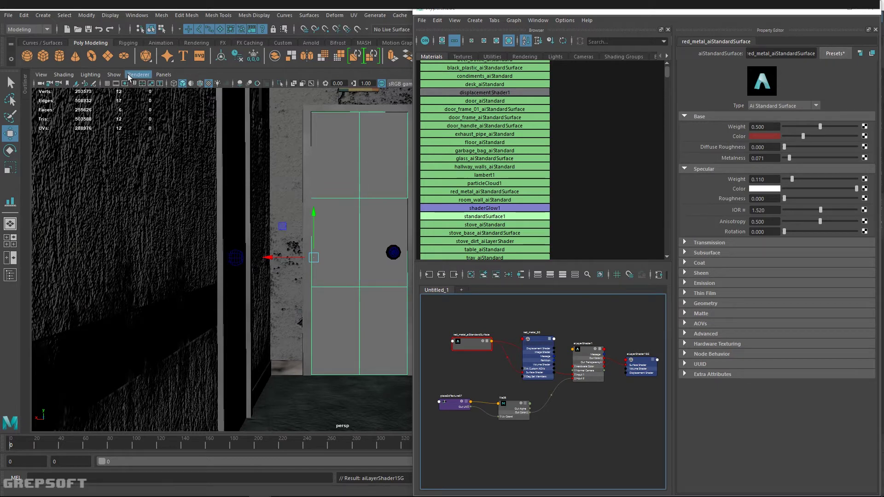
Step: Switch the viewport renderer to Arnold and reselect aiLayerShader1 to show its layers
left_click_drag(137, 98, 139, 101)
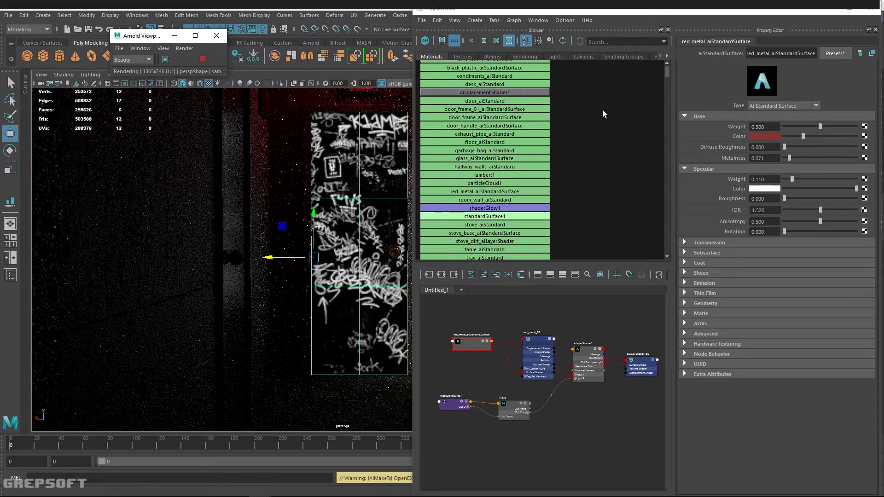
left_click(581, 353)
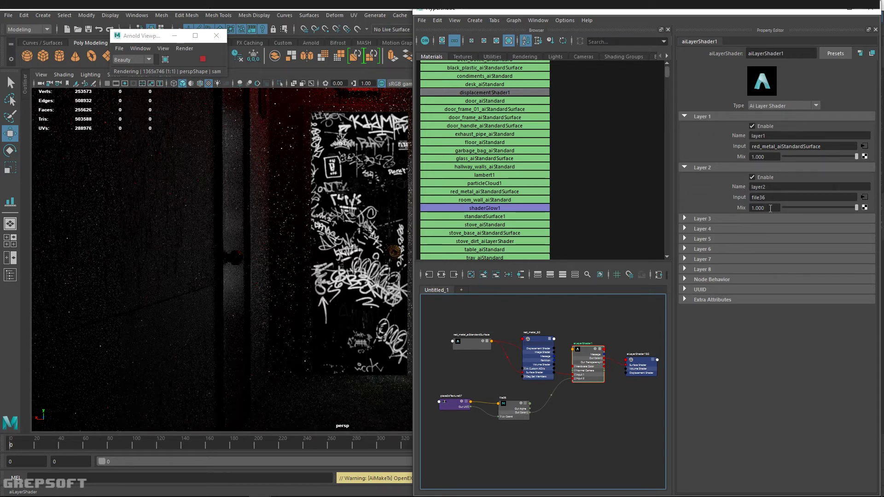
Step: Drive Layer 2's Mix with file36 instead of the 0.265 slider value
mouse_move(855, 208)
left_mouse_down()
mouse_move(790, 208)
mouse_move(859, 207)
left_mouse_up()
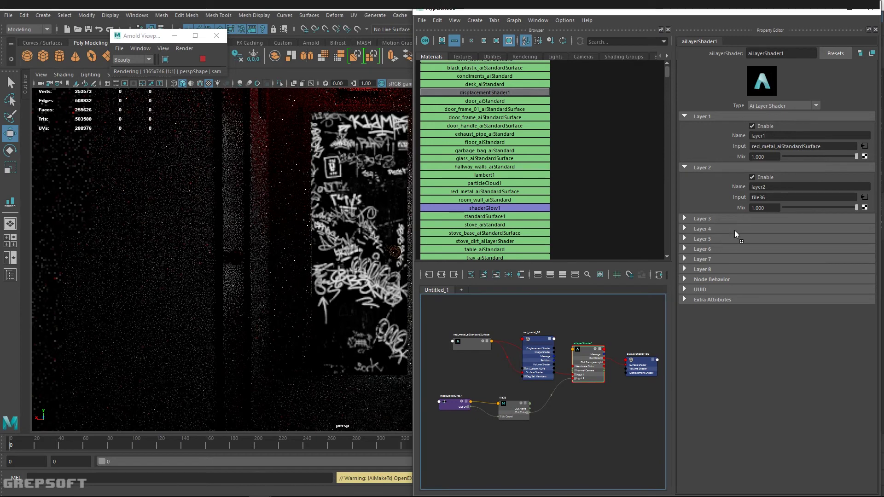
middle_click_drag(746, 206, 745, 206)
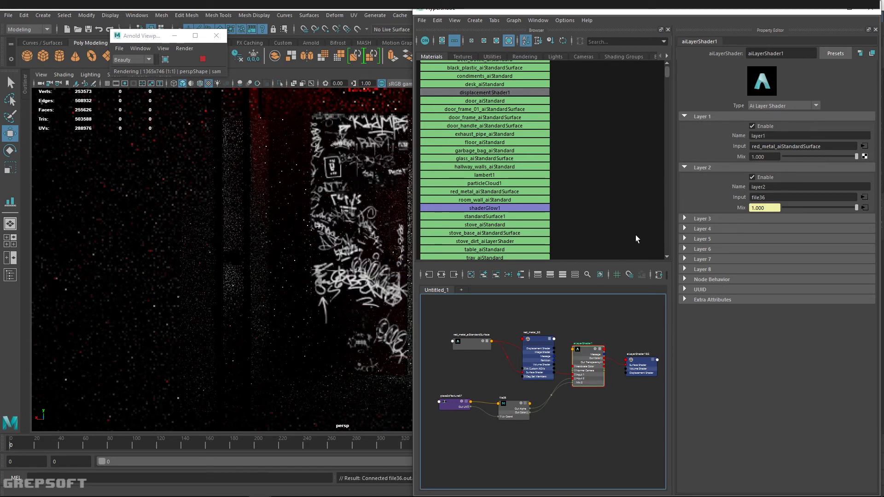
Step: Minimize Hypershade to view the full Arnold render of the graffitied maroon door
left_click(848, 9)
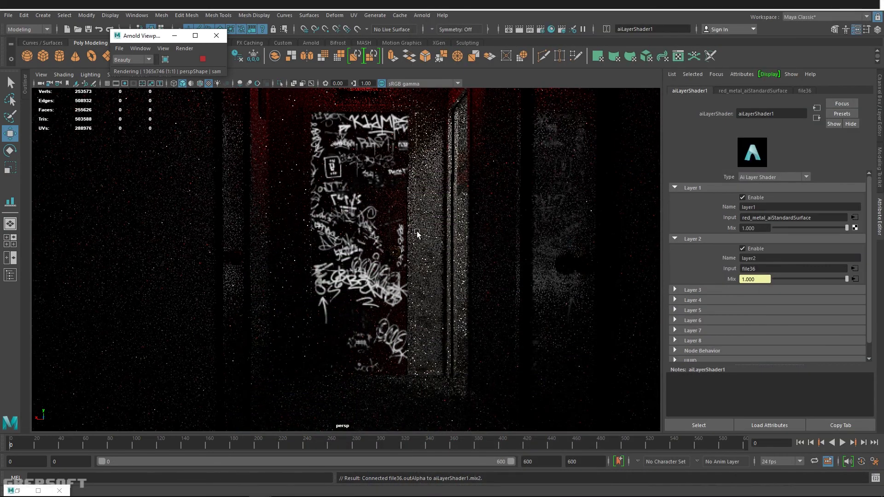